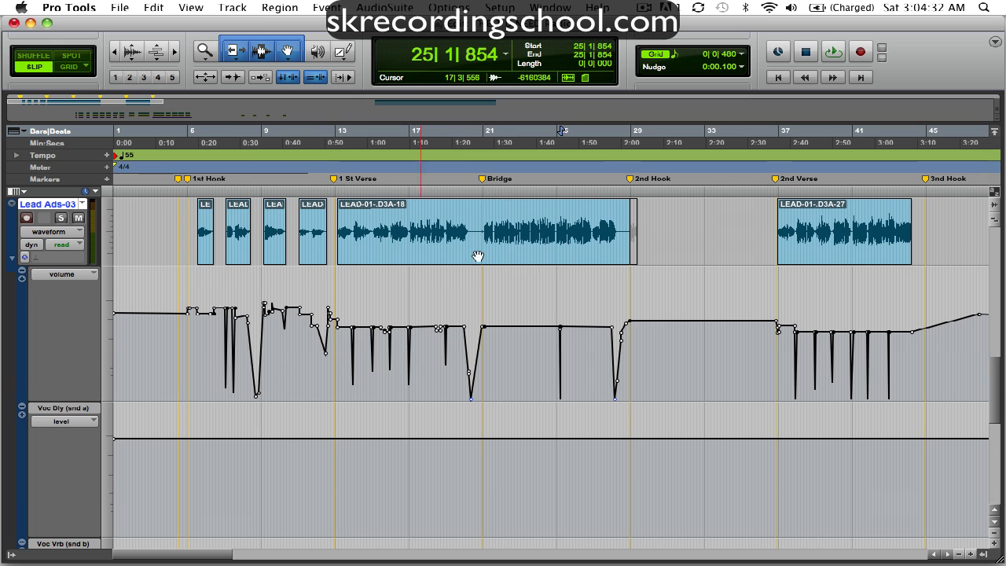
# Step: Set the height of the Lead Ads-03 track to large
pyautogui.click(107, 228)
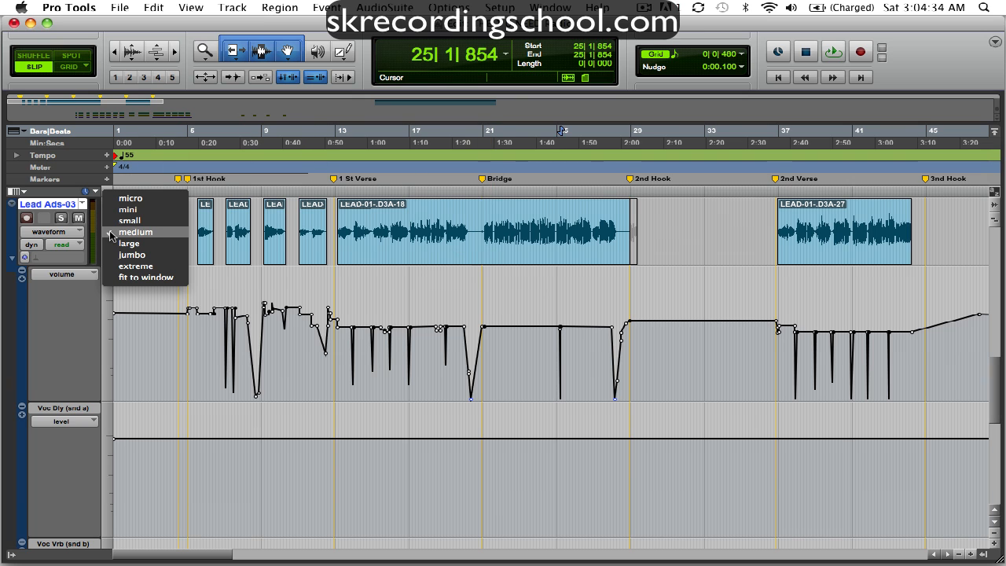
pyautogui.click(112, 239)
pyautogui.click(107, 231)
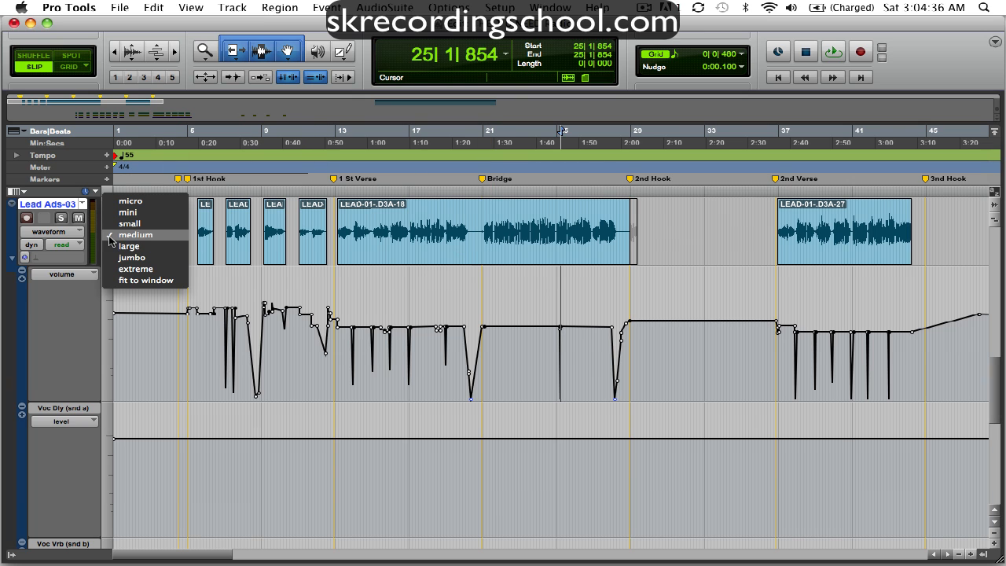
pyautogui.click(111, 252)
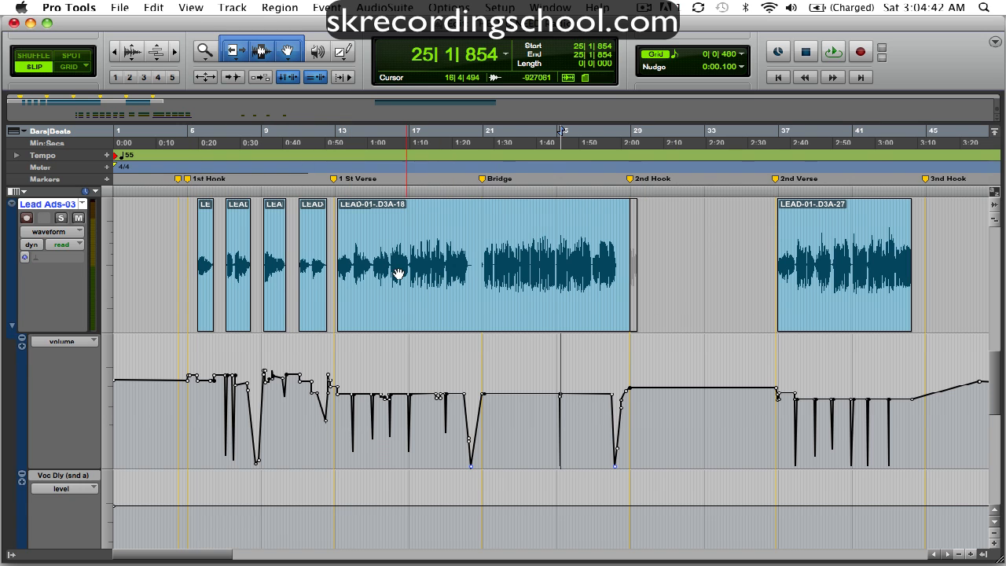
# Step: Play the 1st Hook clip from bar 9 briefly, and solo the Lead Ads-03 track
pyautogui.click(273, 262)
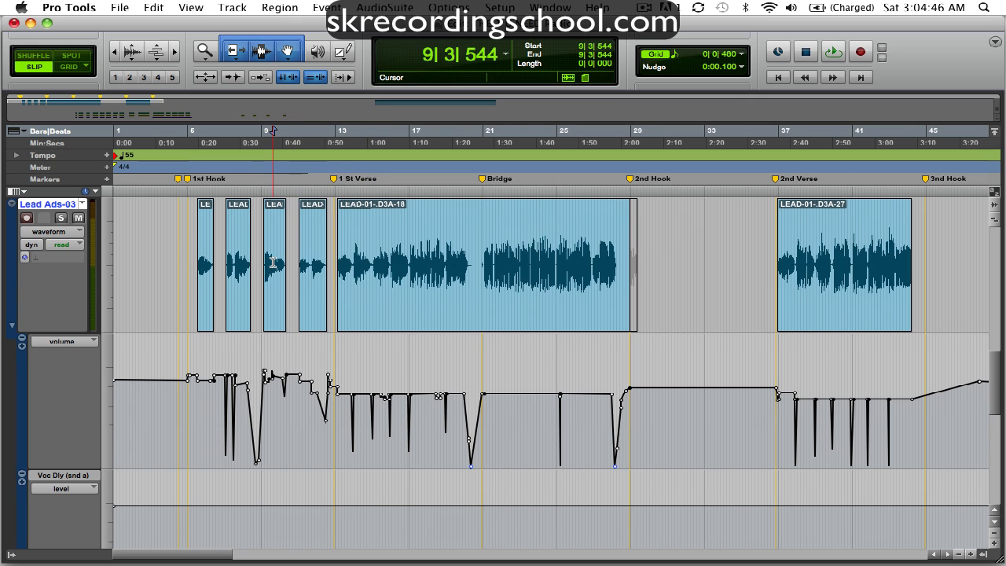
pyautogui.press('space')
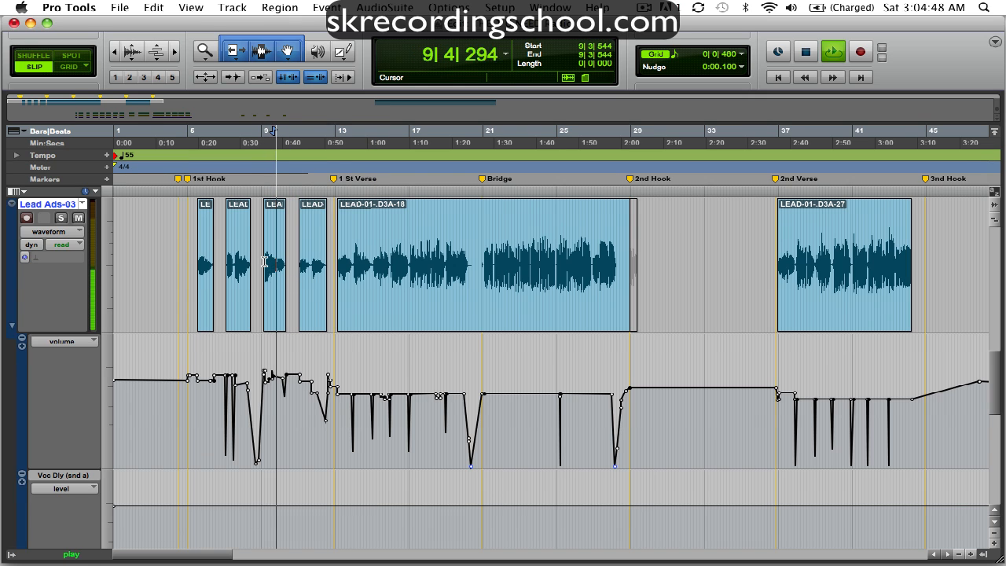
pyautogui.press('space')
pyautogui.click(61, 217)
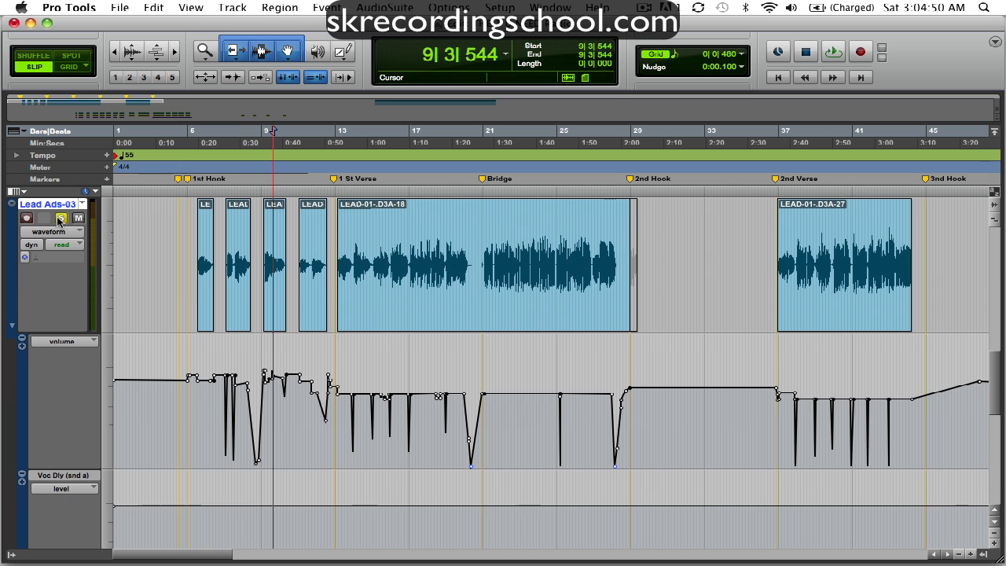
# Step: Play the soloed vocal from bar 16 in the 1st Verse and from bar 9 in the hook to compare them
pyautogui.click(395, 263)
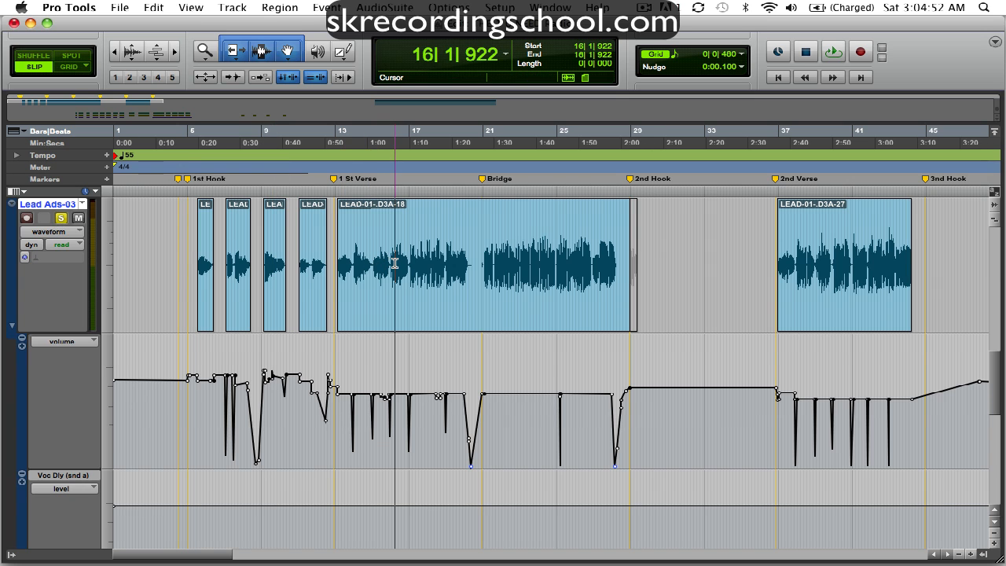
pyautogui.press('space')
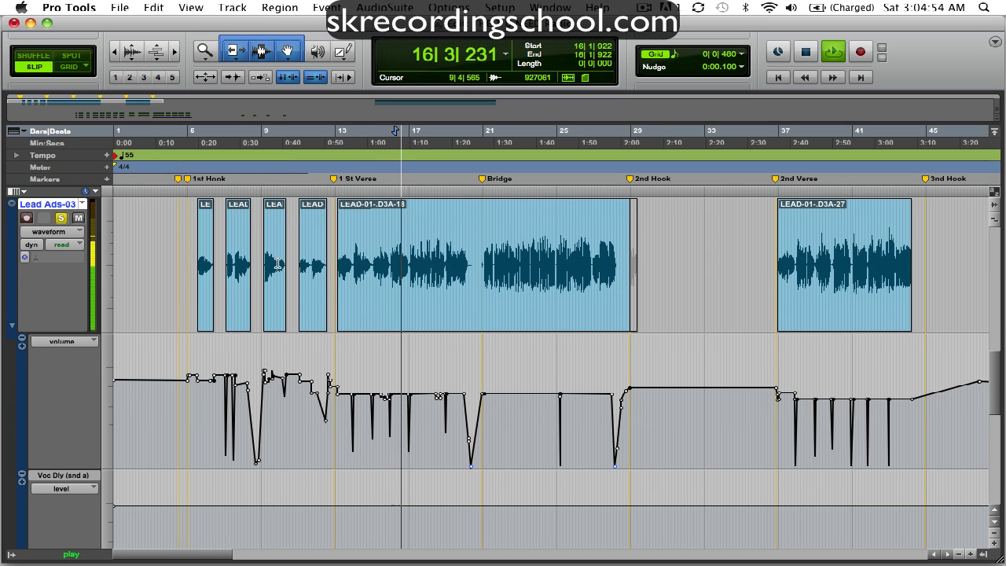
pyautogui.press('space')
pyautogui.click(270, 264)
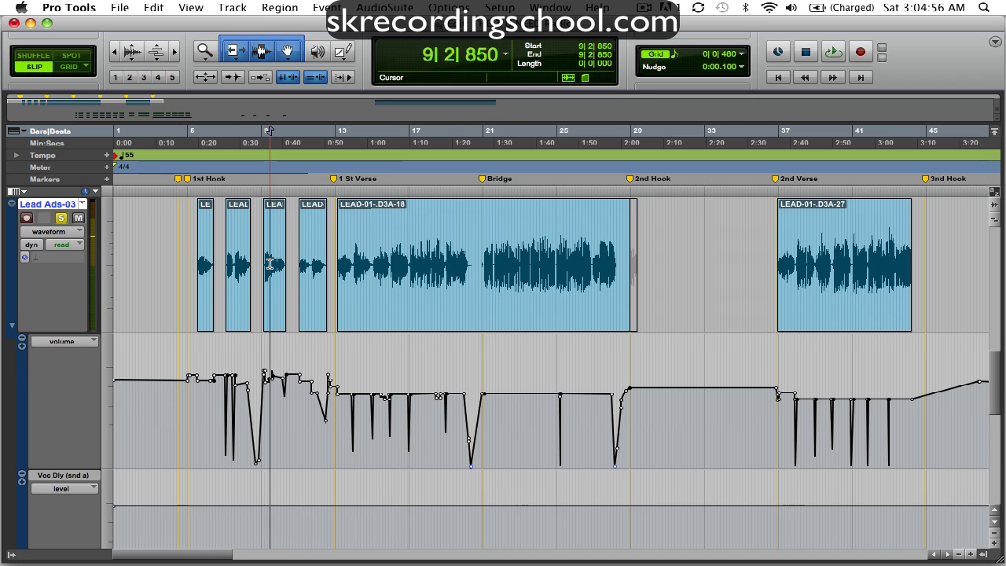
pyautogui.press('space')
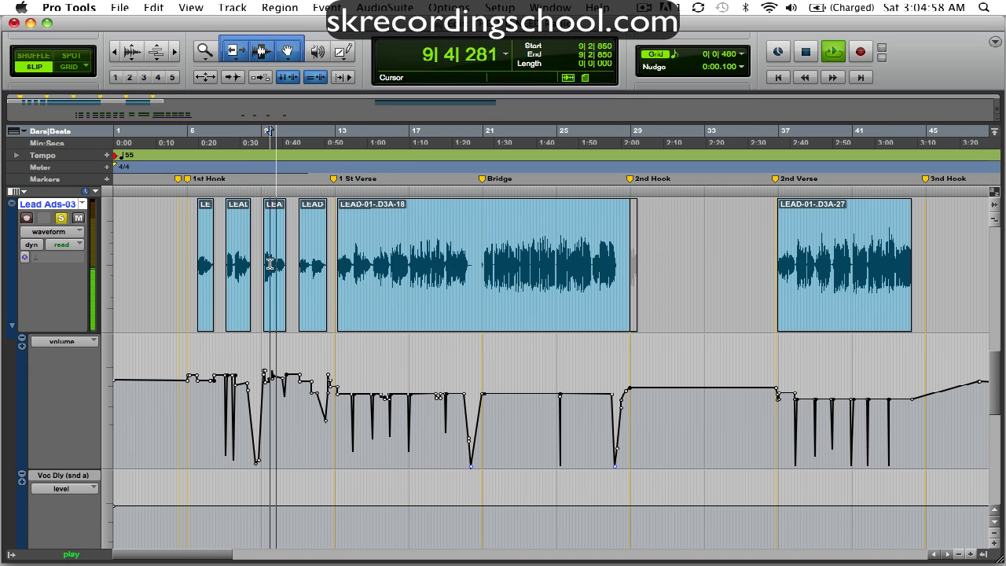
pyautogui.press('space')
# Step: Audition the soloed vocal from bar 19 near the end of the 1st Verse and from bar 21 in the Bridge
pyautogui.click(455, 264)
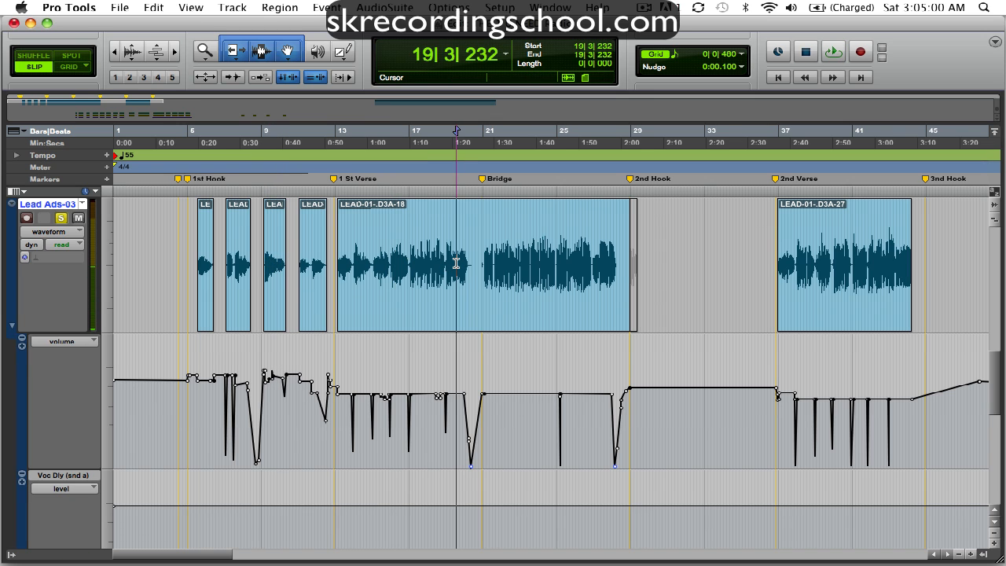
pyautogui.press('space')
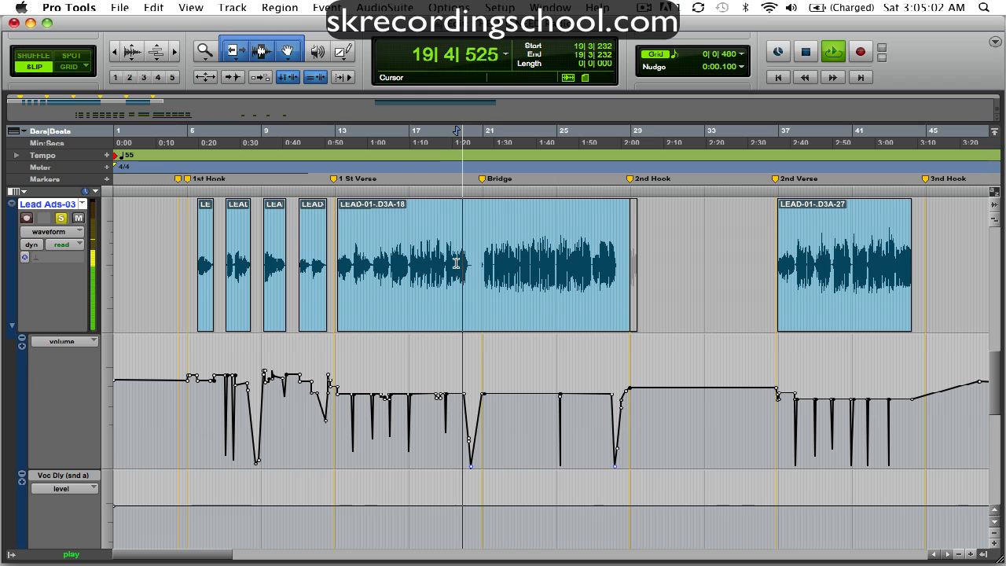
pyautogui.press('space')
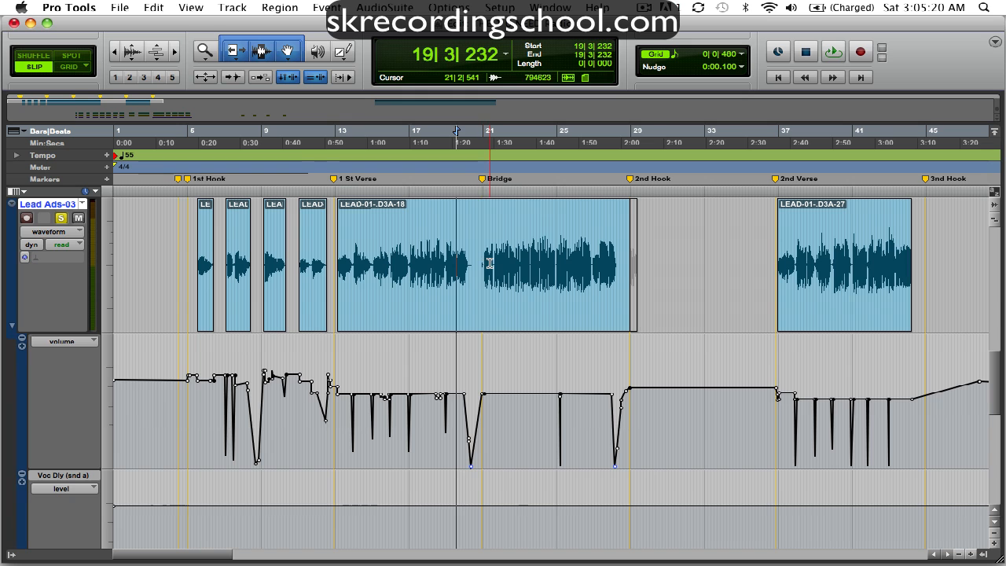
pyautogui.click(489, 264)
pyautogui.press('space')
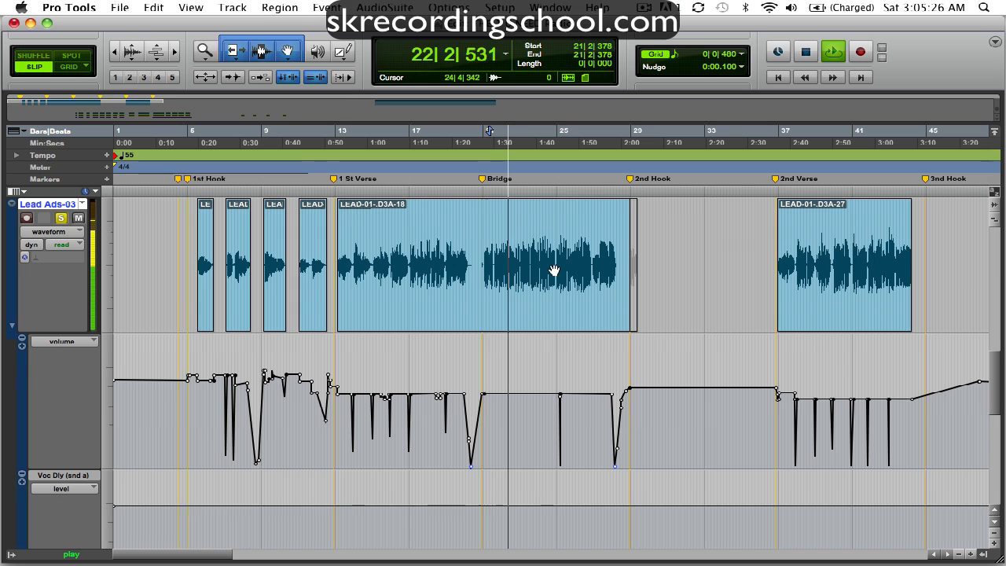
pyautogui.press('space')
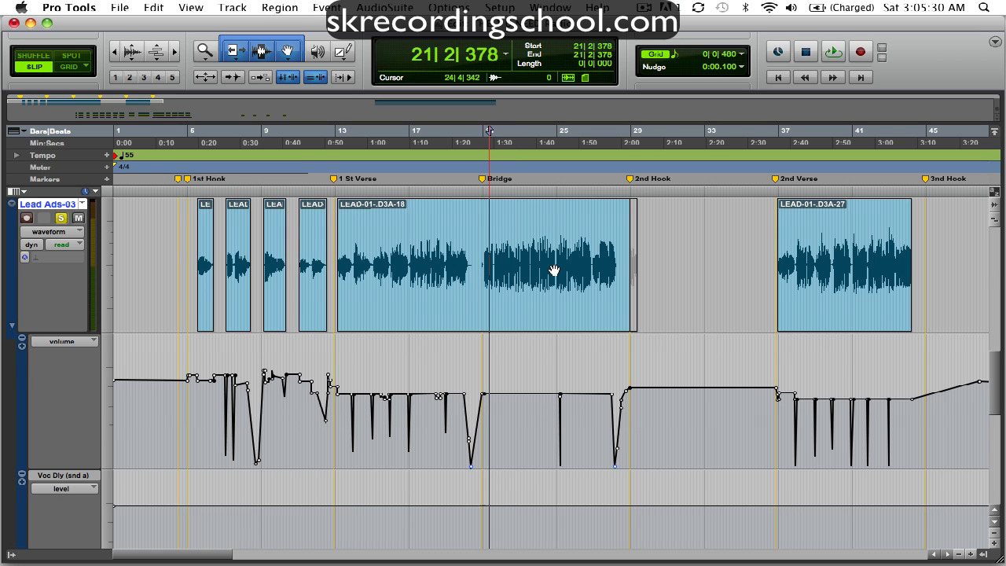
# Step: Listen to the soloed vocal from bar 25 in the Bridge and again from bar 19 in the verse
pyautogui.click(573, 265)
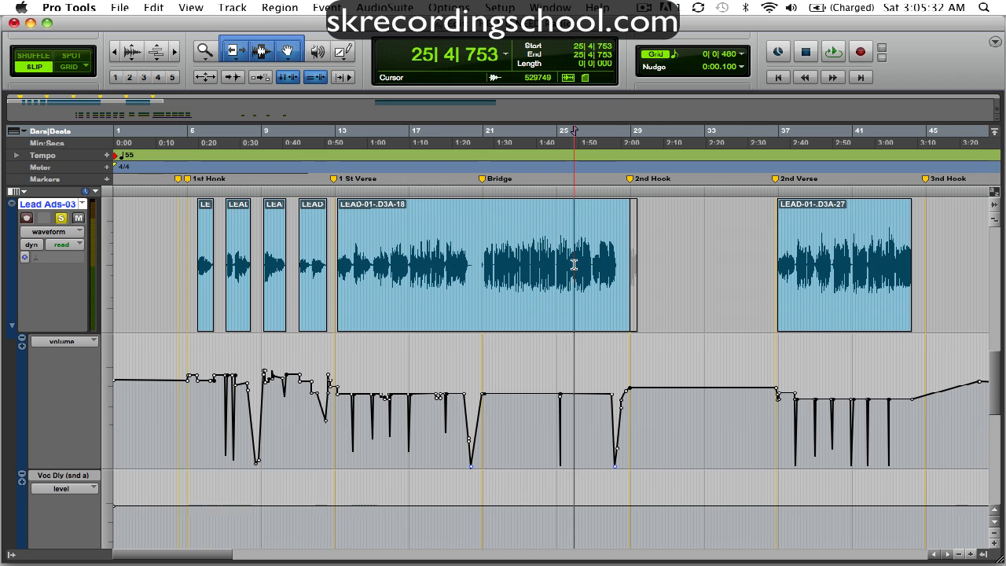
pyautogui.press('space')
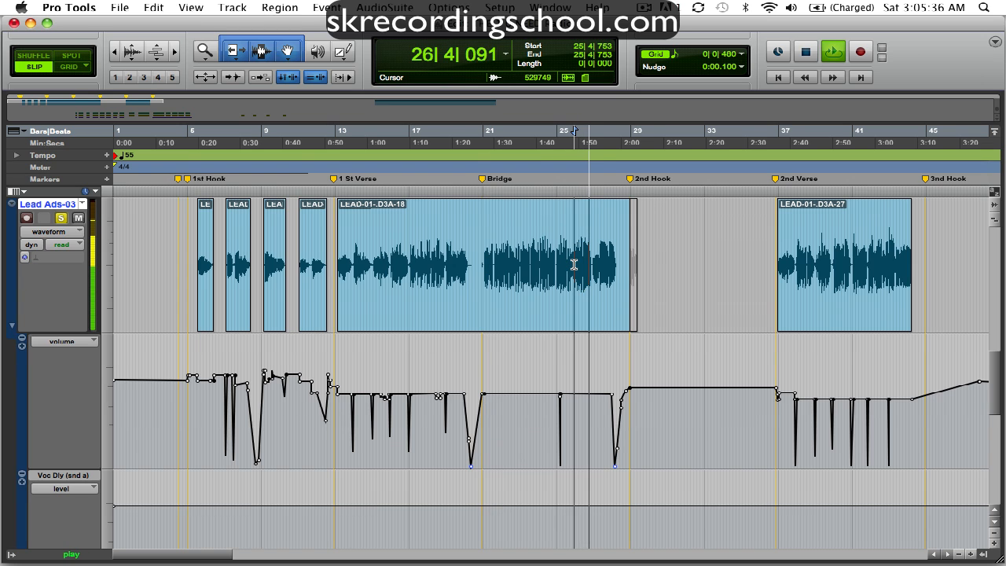
pyautogui.press('space')
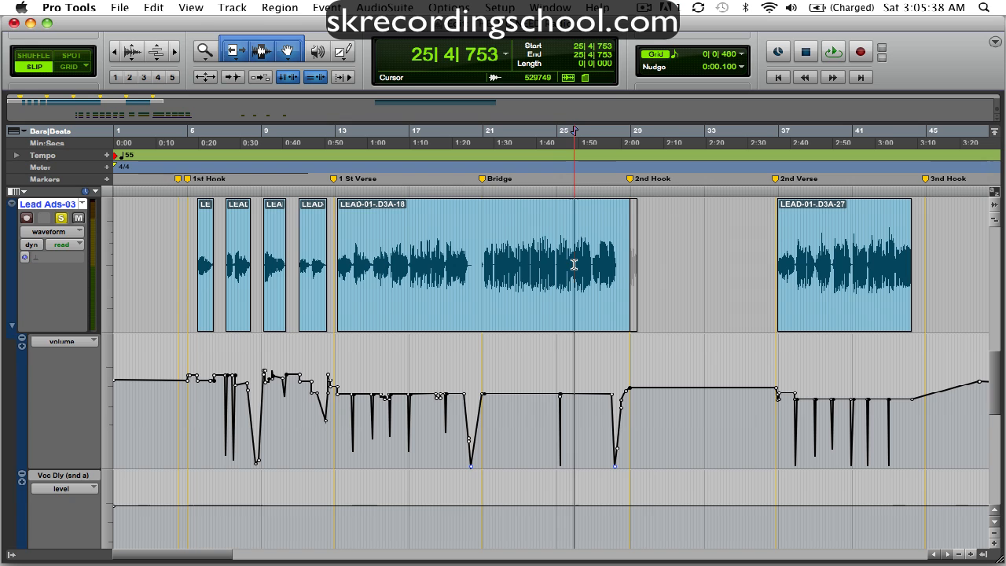
pyautogui.click(460, 266)
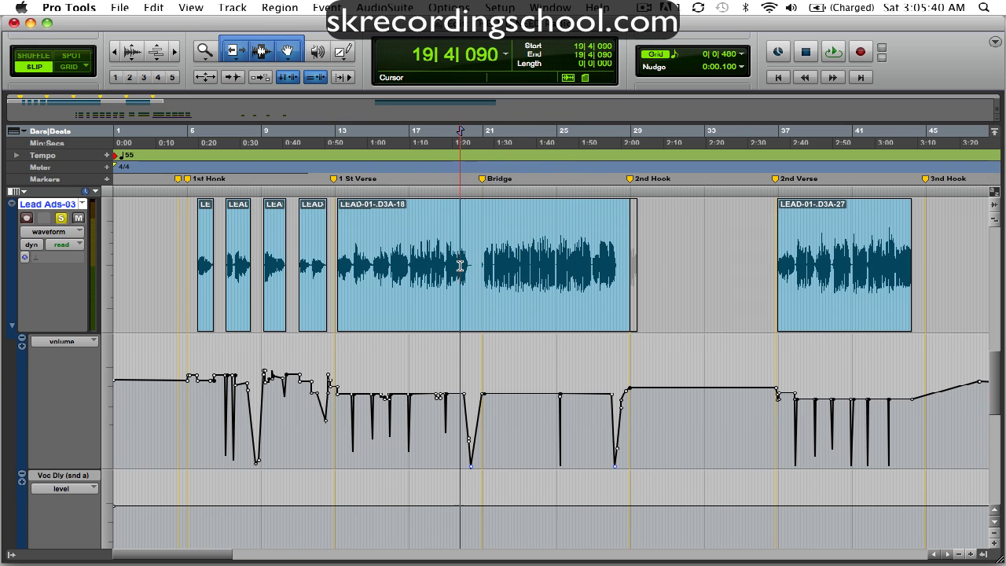
pyautogui.press('space')
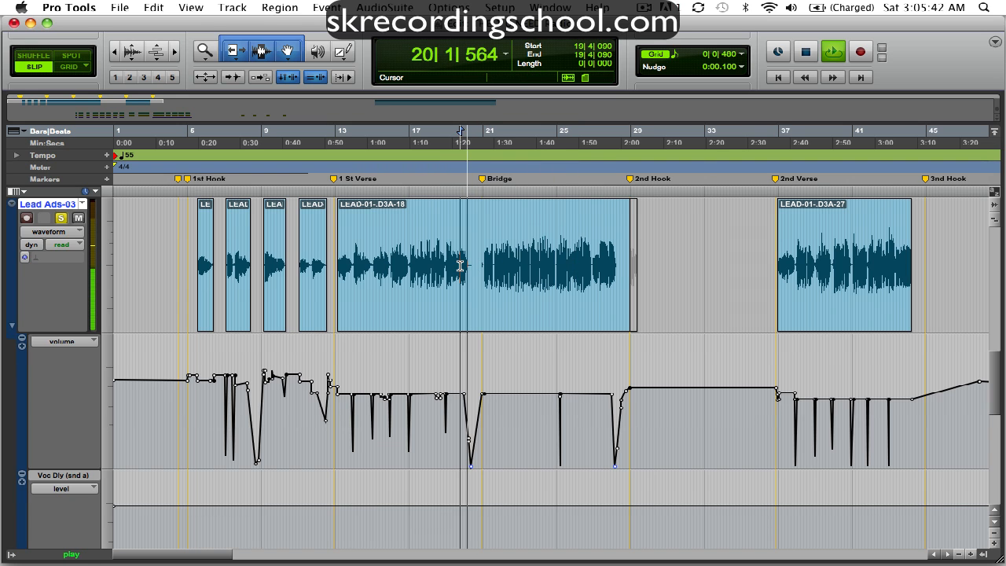
pyautogui.press('space')
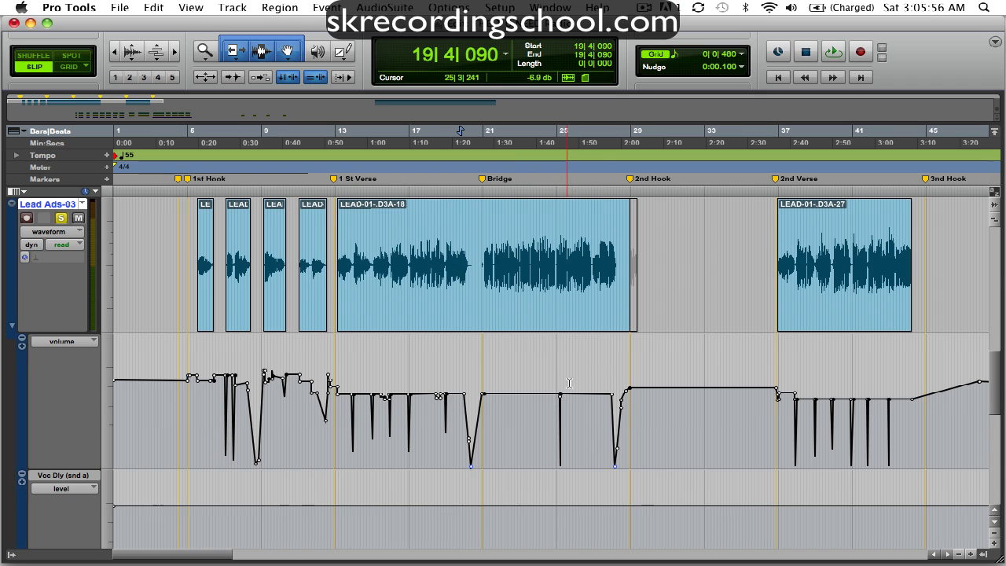
# Step: Play the Bridge from bar 23 and take the Lead Ads-03 track out of solo
pyautogui.click(524, 266)
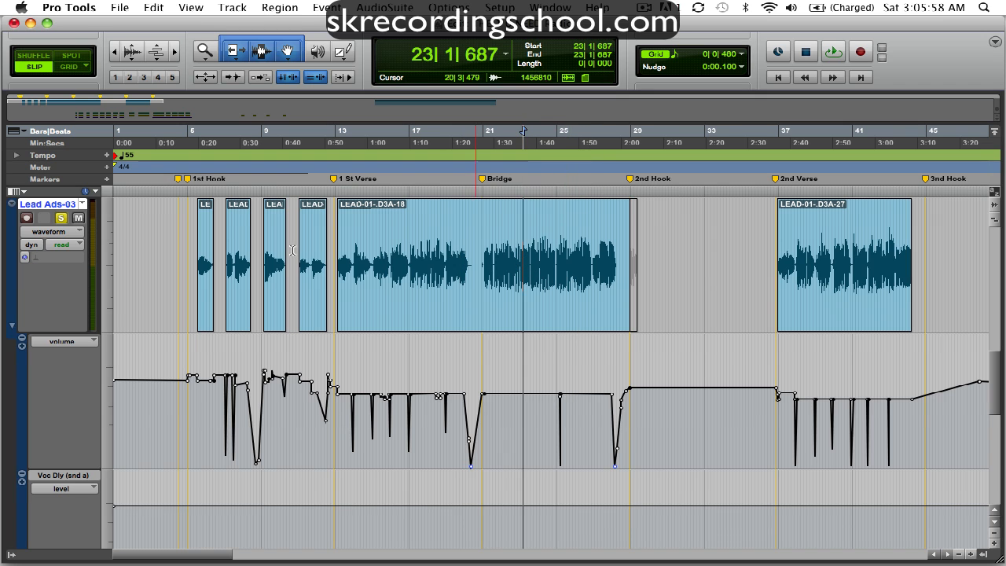
pyautogui.press('space')
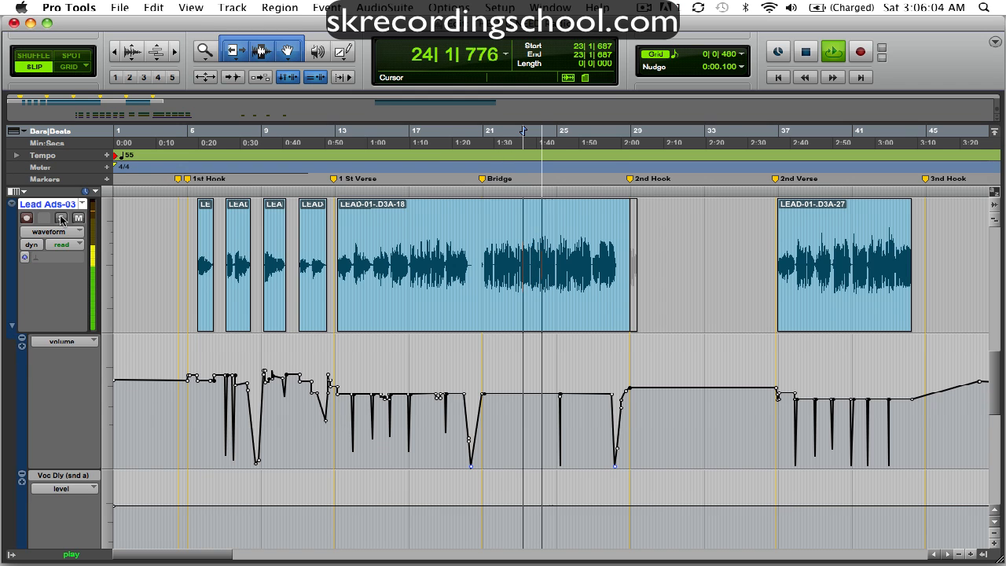
pyautogui.press('space')
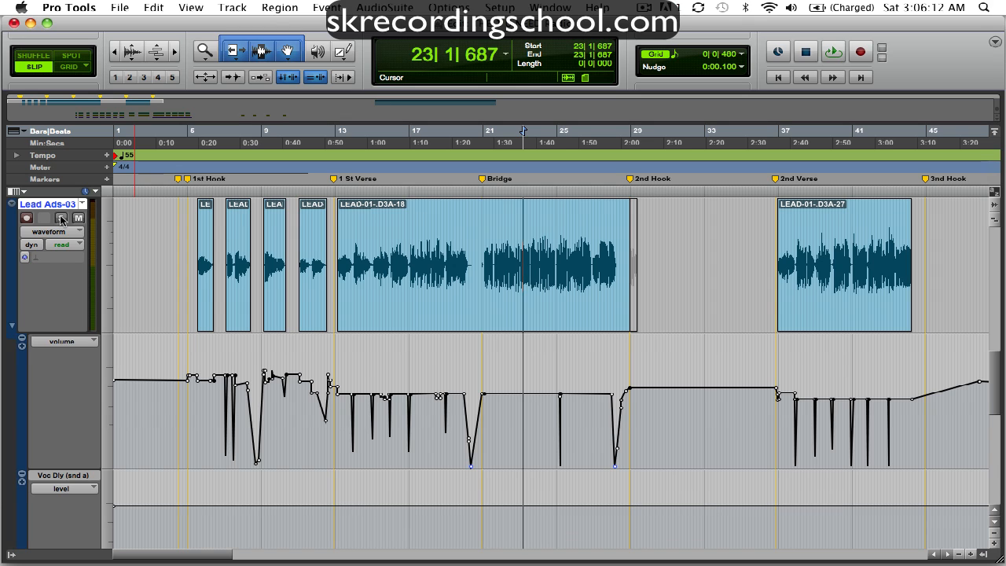
# Step: Solo the Lead Ads-03 track in the mixer and raise the LD grp volume to +5.7 during playback
pyautogui.press('super+equal')
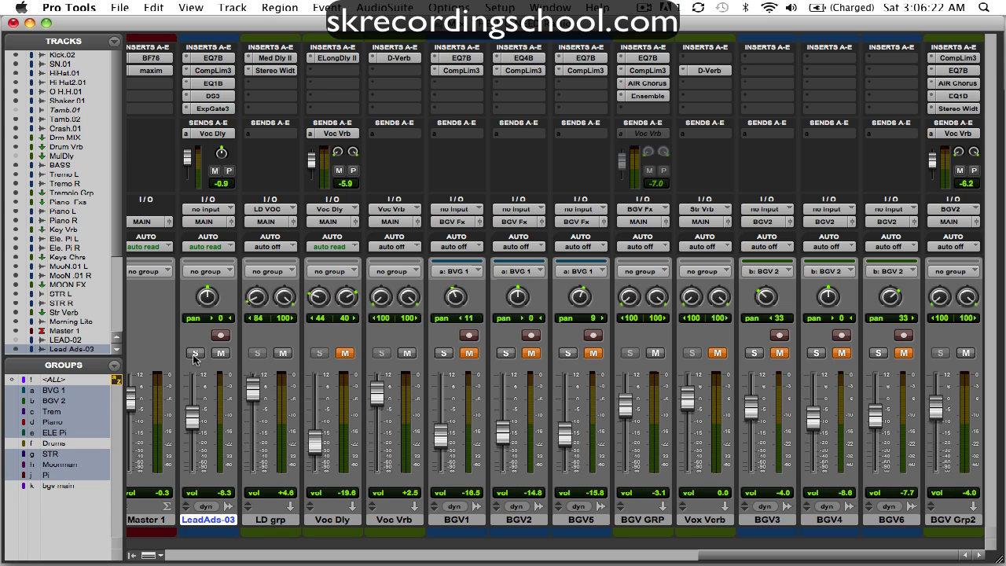
pyautogui.press('space')
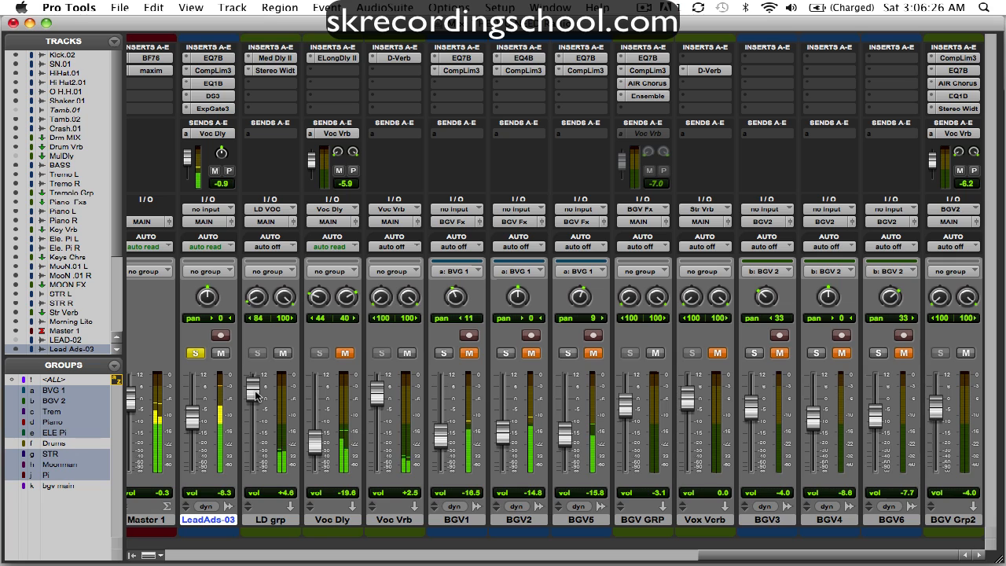
pyautogui.moveTo(258, 390)
pyautogui.mouseDown()
pyautogui.moveTo(258, 370)
pyautogui.moveTo(259, 393)
pyautogui.mouseUp()
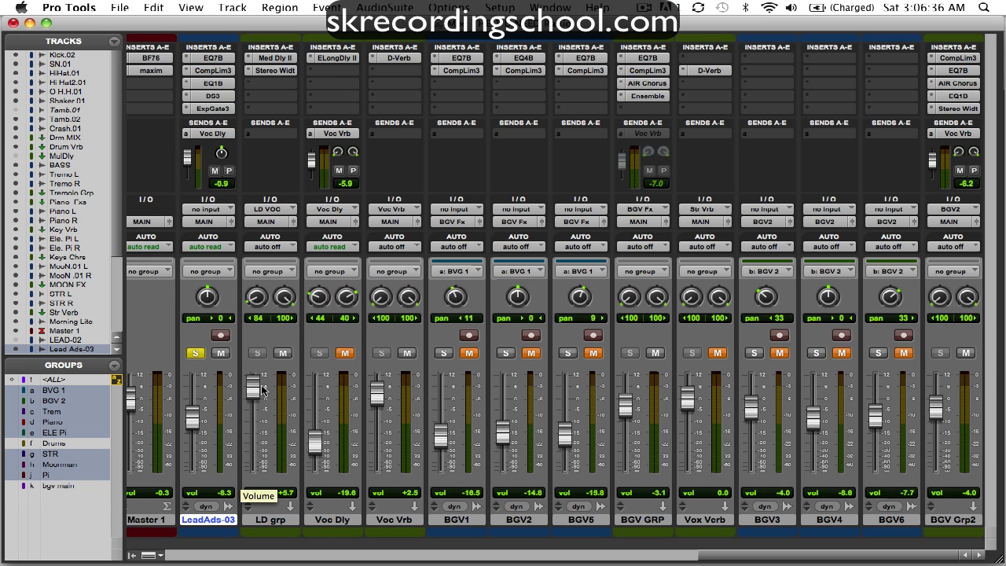
# Step: Try to unmute the Voc Dly track and move its volume fader by hand during playback
pyautogui.click(346, 355)
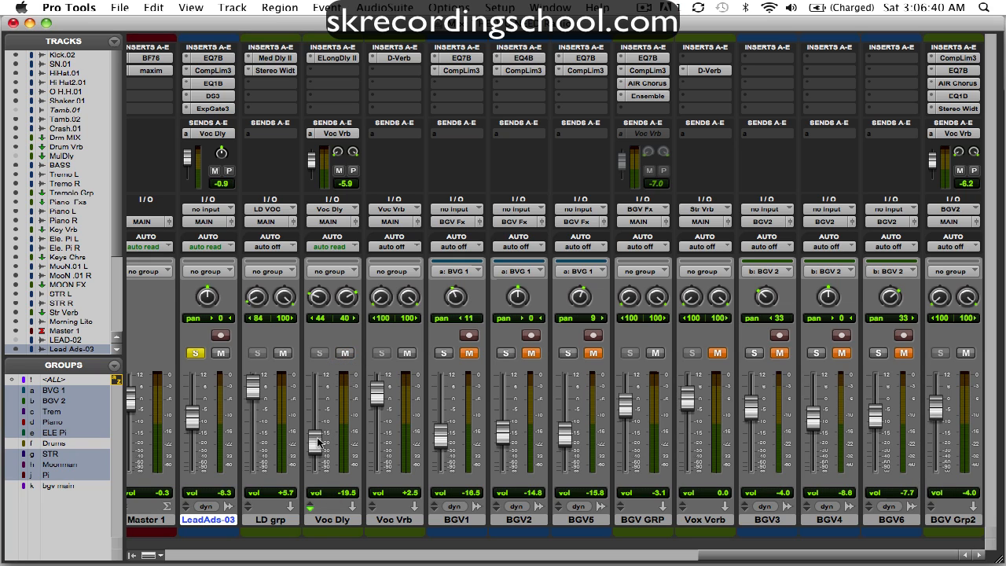
pyautogui.moveTo(317, 431); pyautogui.dragTo(318, 438)
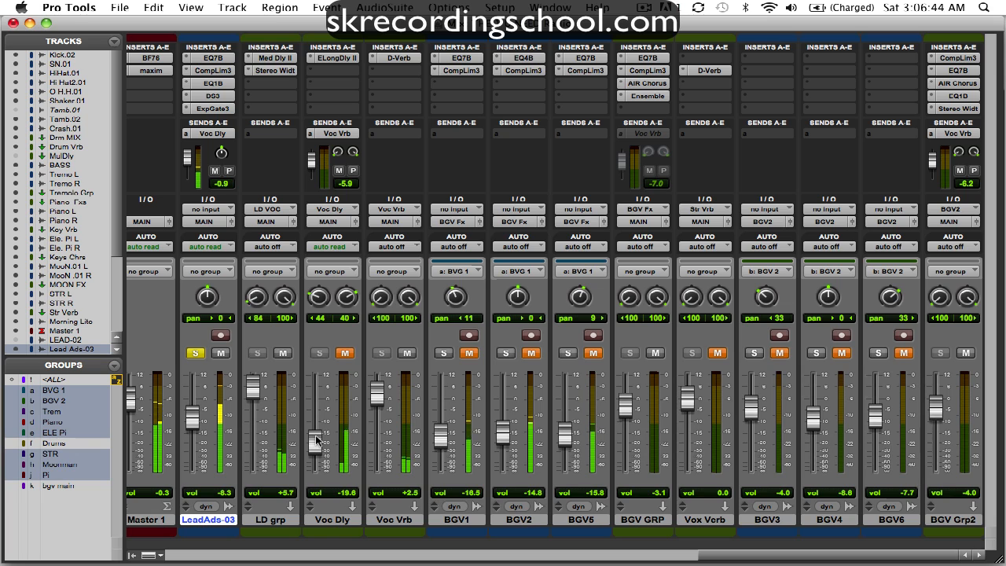
pyautogui.click(344, 356)
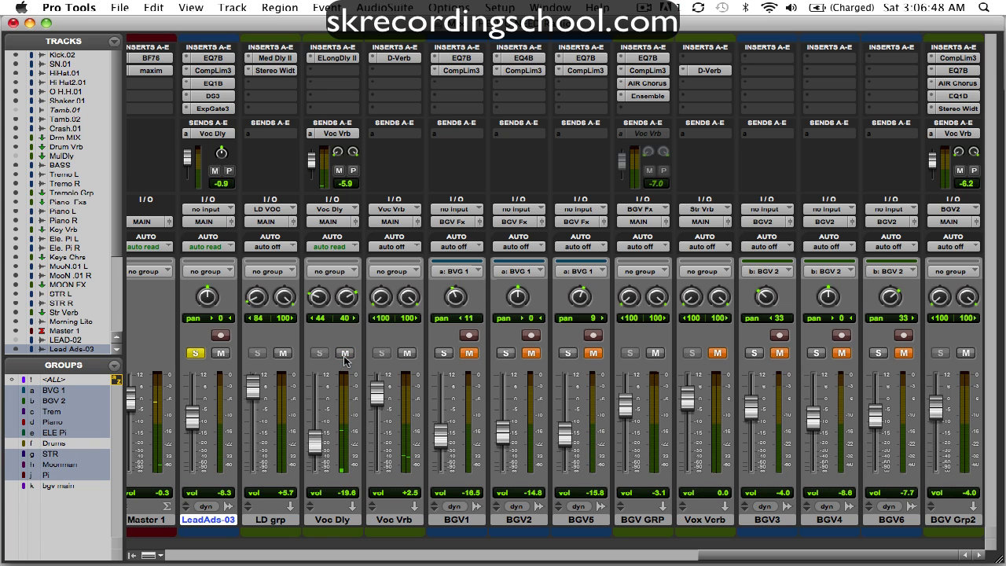
pyautogui.click(344, 355)
# Step: Select the Voc Dly track and display its mute automation in the edit window
pyautogui.click(330, 520)
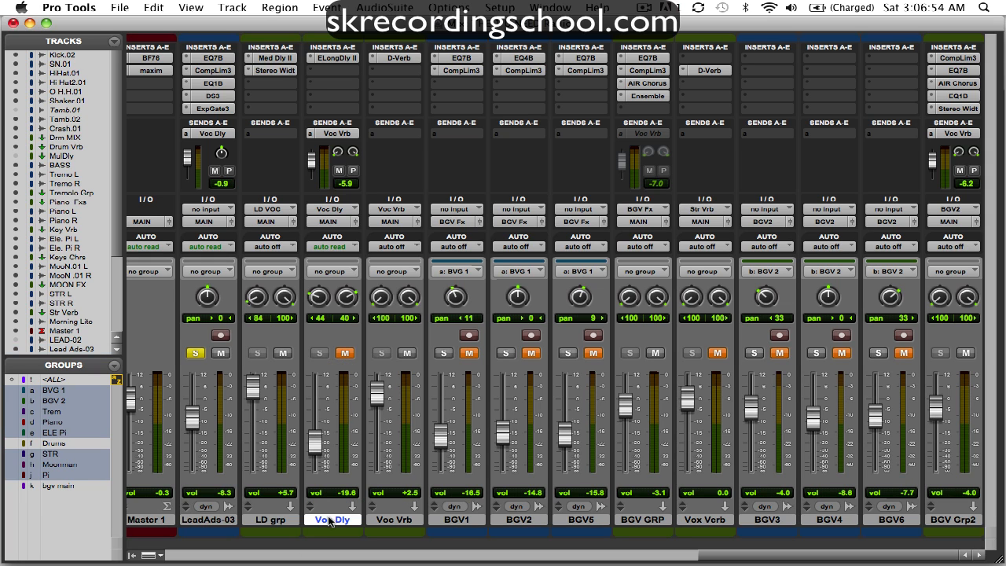
pyautogui.press('super+equal')
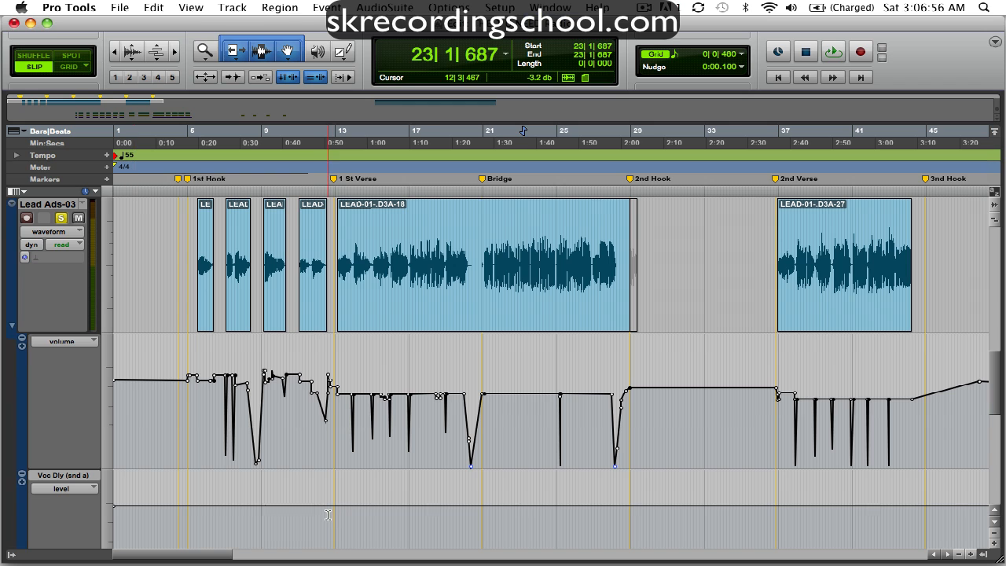
pyautogui.scroll(-5, 314, 340)
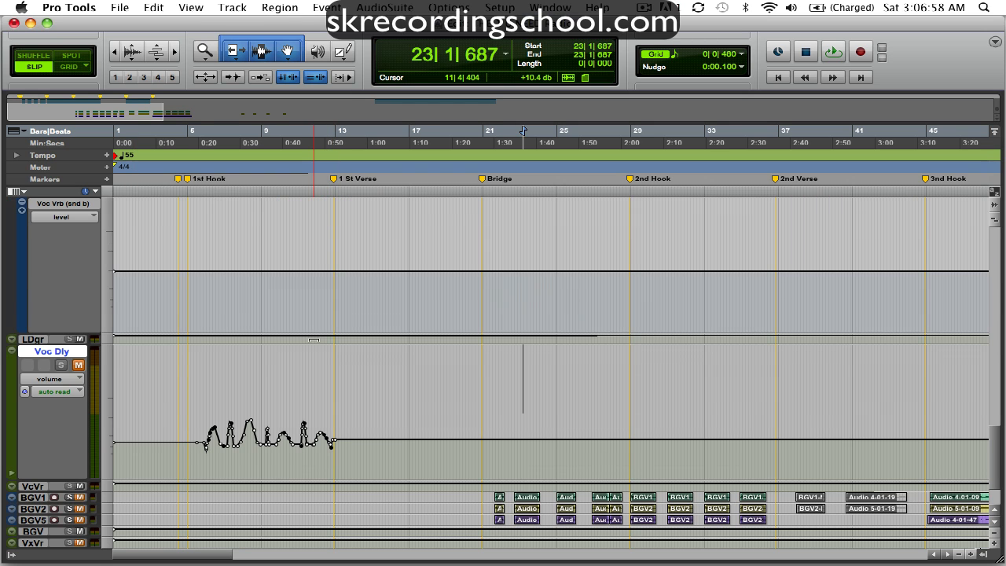
pyautogui.click(55, 379)
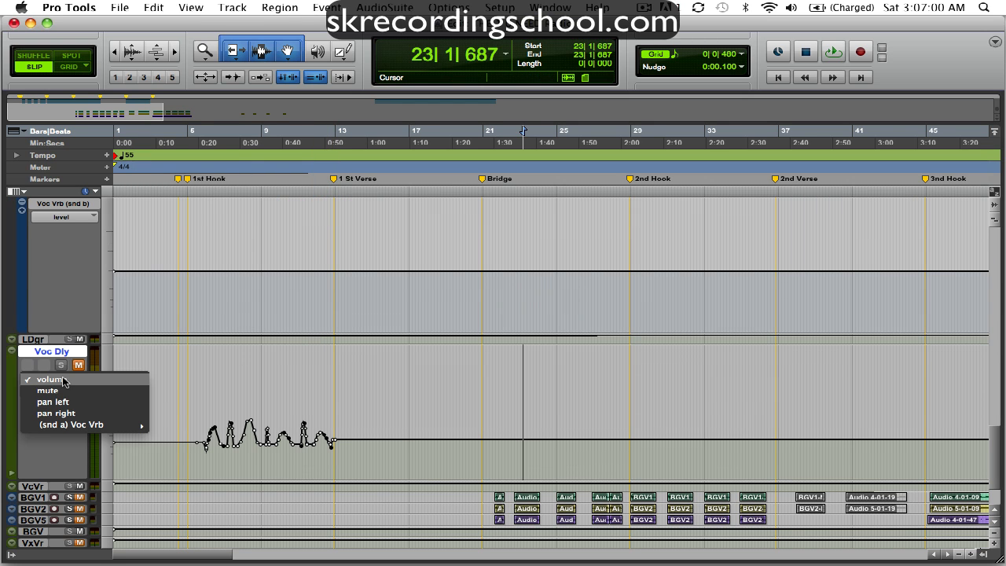
pyautogui.click(62, 391)
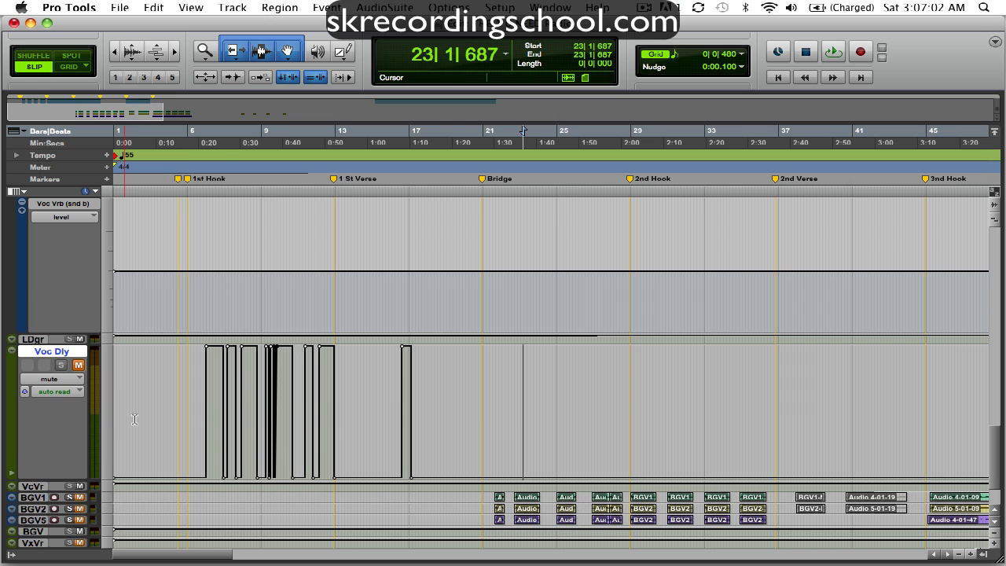
# Step: Zoom in on the Voc Dly mute automation around the 1st Hook and play it from 5|4|232
pyautogui.click(203, 388)
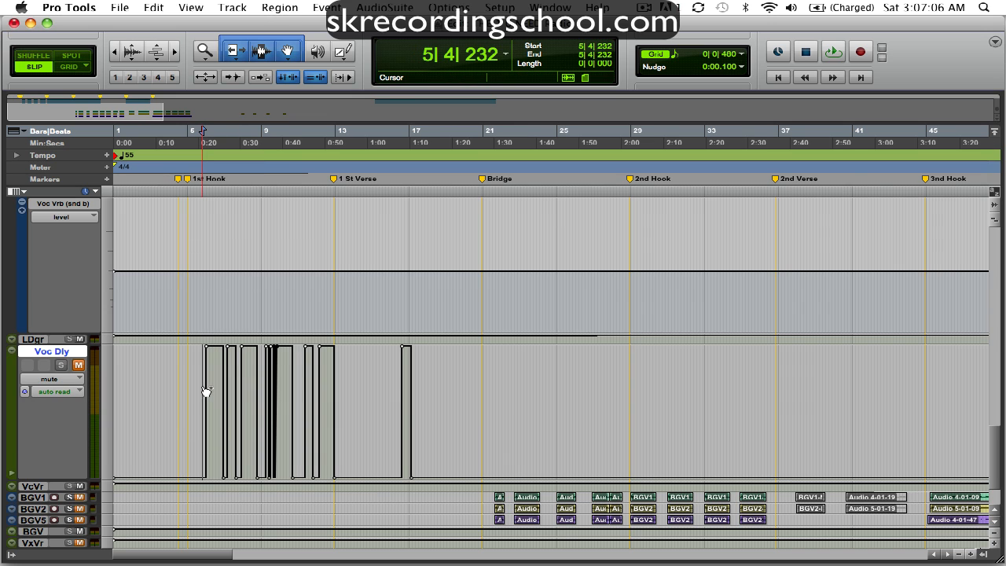
pyautogui.press('super+bracketright')
pyautogui.press('super+bracketright')
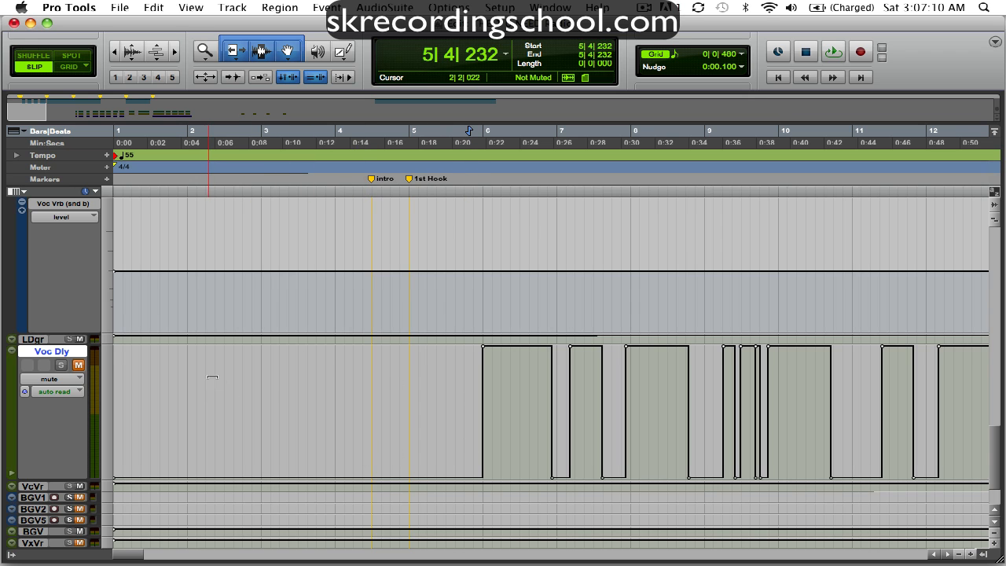
pyautogui.scroll(3, 288, 381)
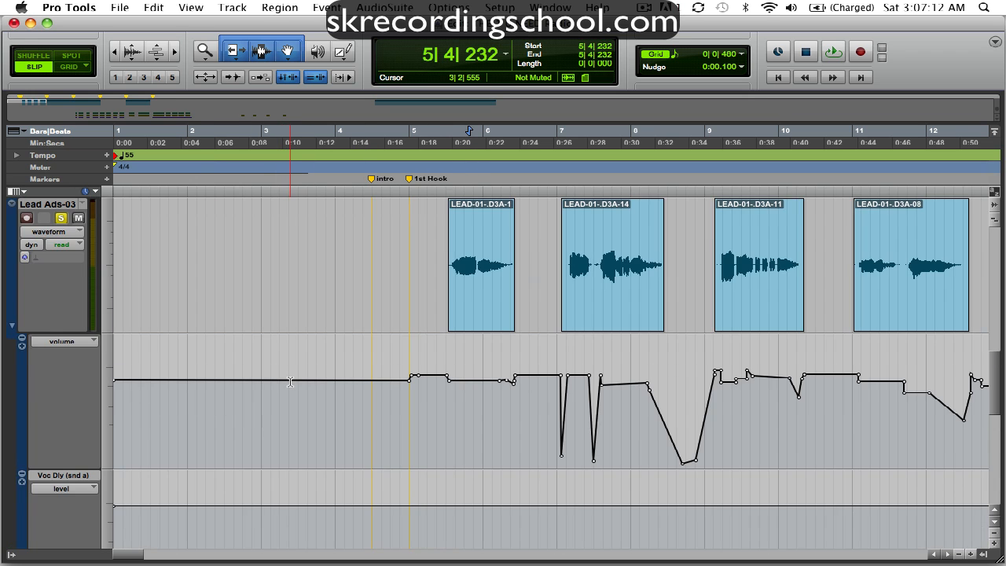
pyautogui.scroll(-3, 289, 382)
pyautogui.press('space')
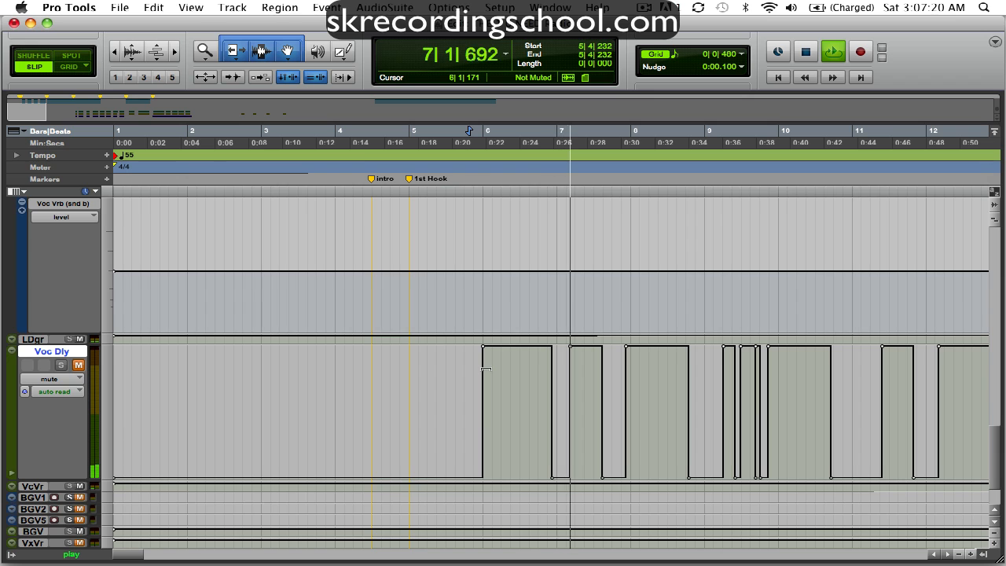
pyautogui.press('space')
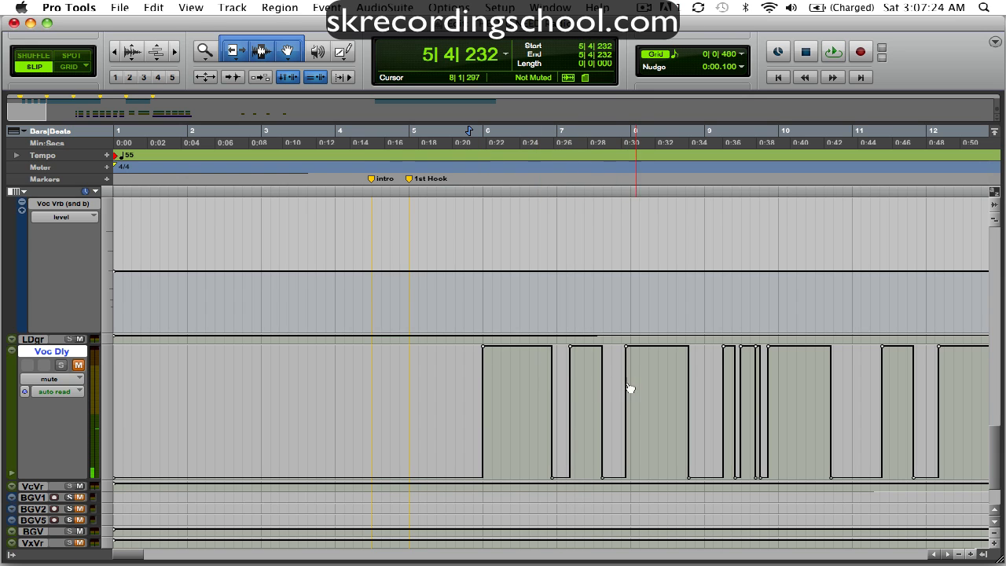
pyautogui.press('space')
pyautogui.press('space')
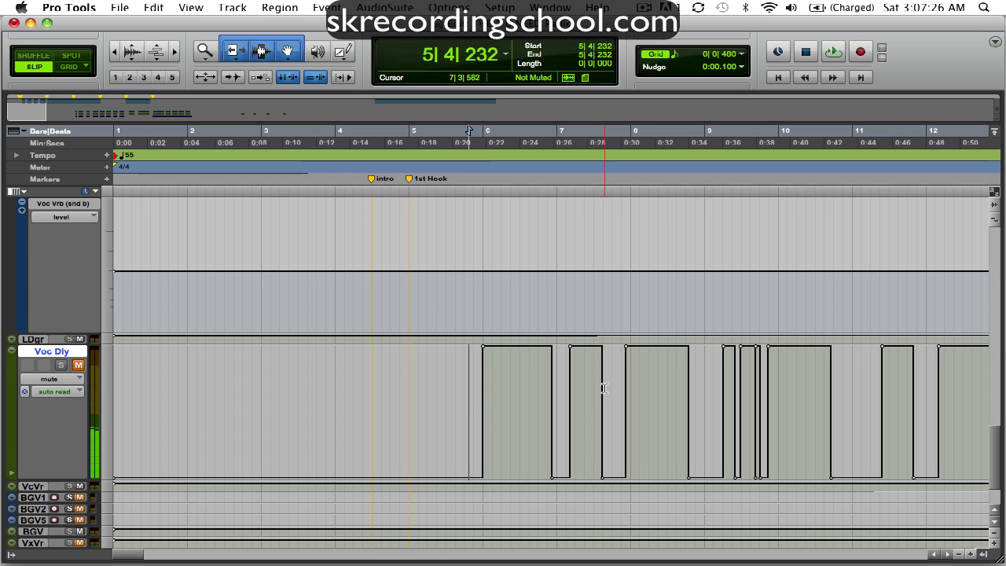
# Step: Audition the Voc Dly mute changes from several points between bars 7 and 9, starting at 7|3|582, 7|2|316 and 8|2|440
pyautogui.click(603, 389)
pyautogui.press('space')
pyautogui.press('space')
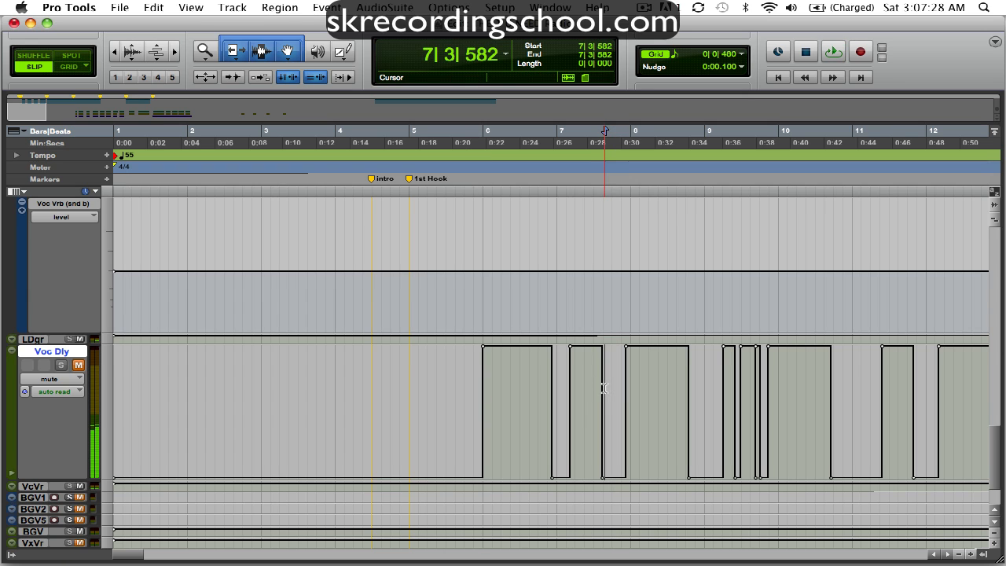
pyautogui.click(581, 390)
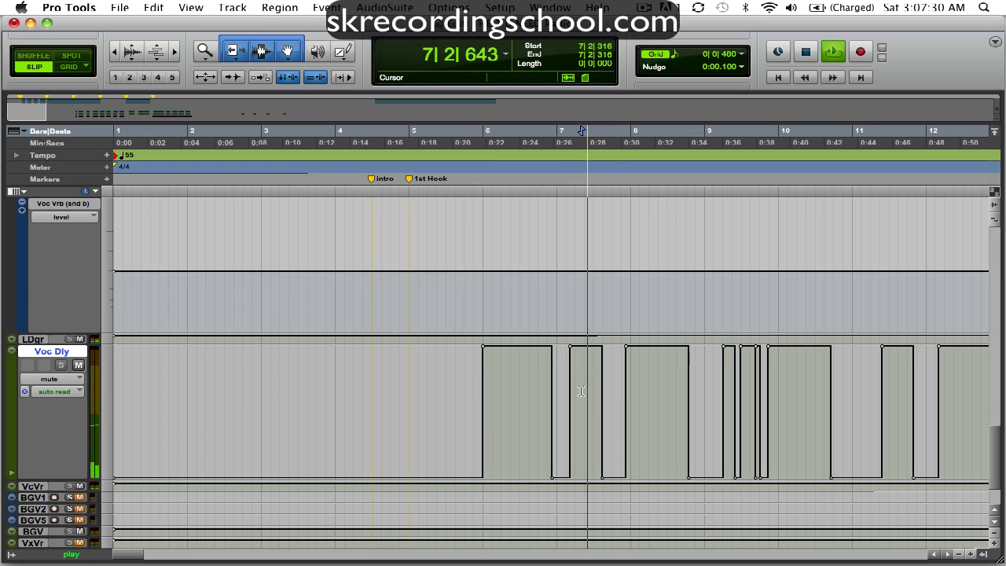
pyautogui.press('space')
pyautogui.click(658, 397)
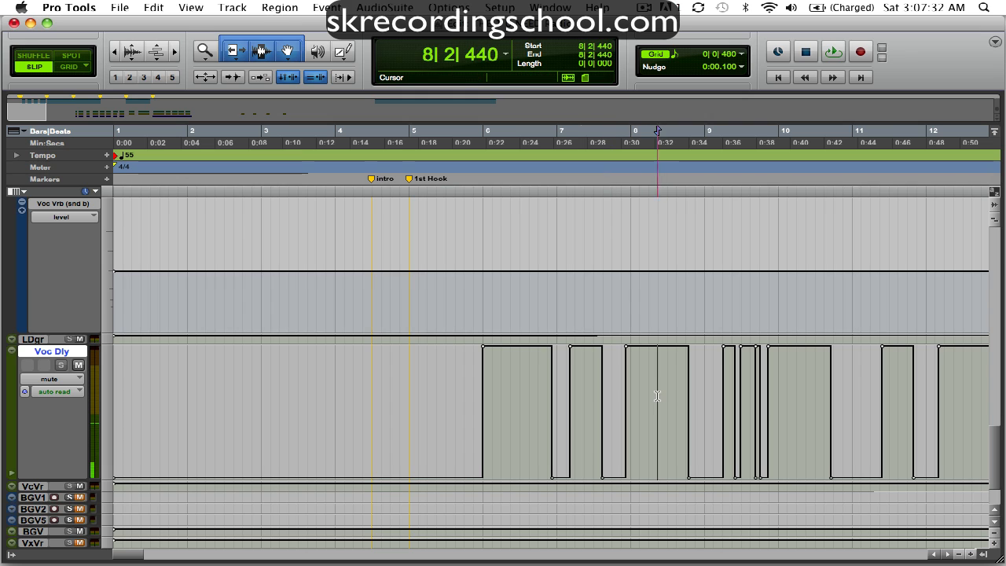
pyautogui.press('space')
pyautogui.press('space')
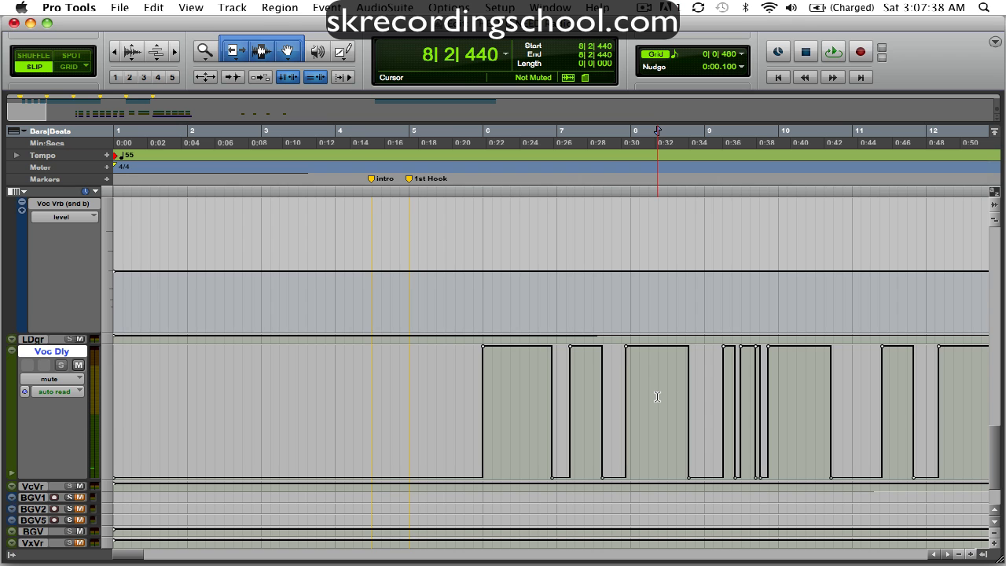
# Step: Examine the D-Verb settings on the Voc Vrb track in the mixer, and compare its channel with Vox Verb
pyautogui.press('super+equal')
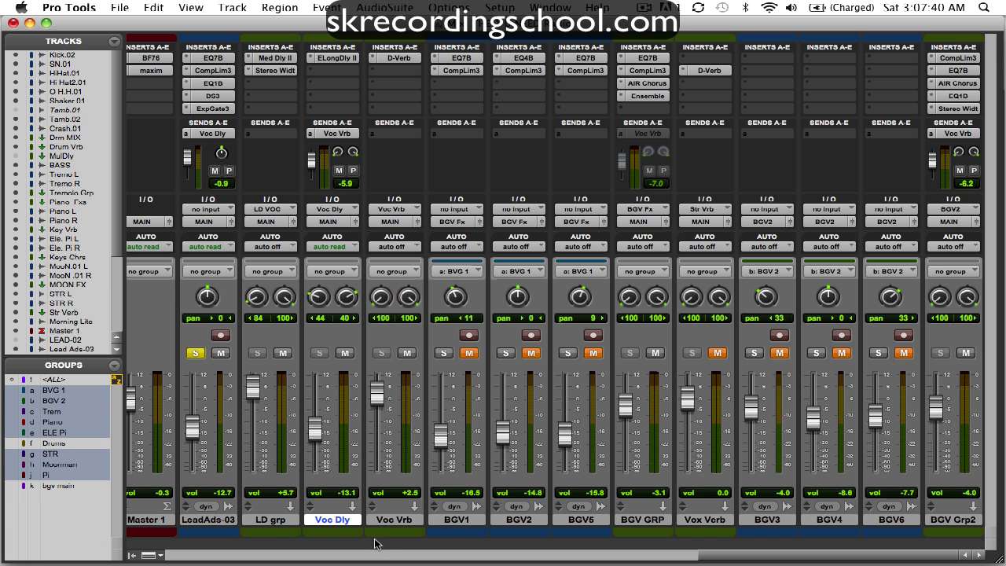
pyautogui.click(395, 520)
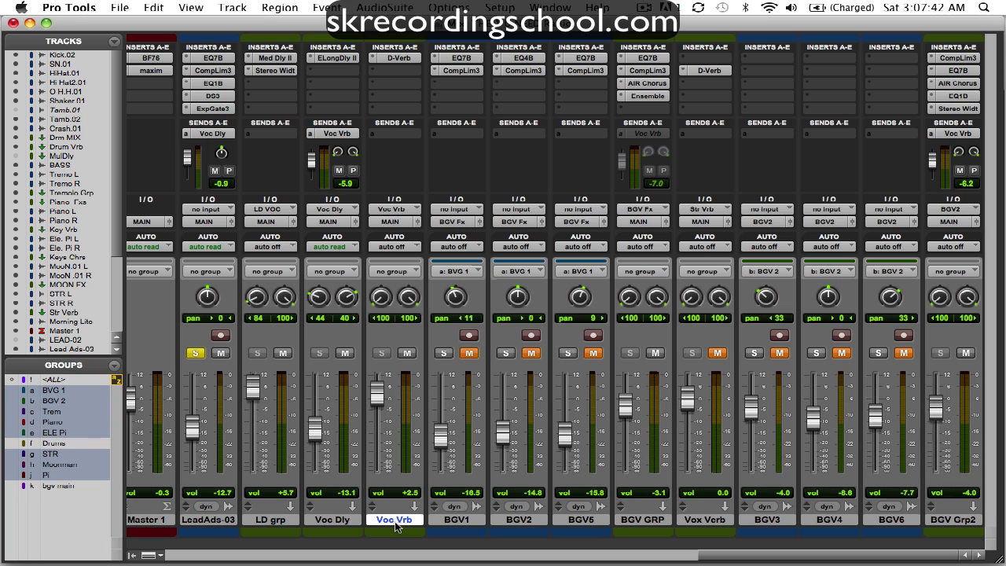
pyautogui.click(399, 59)
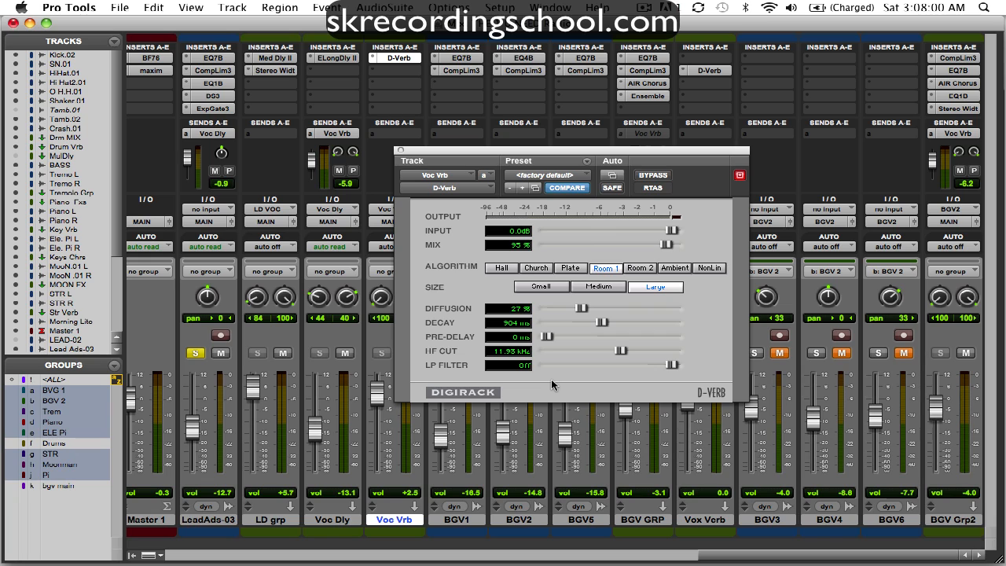
pyautogui.click(400, 151)
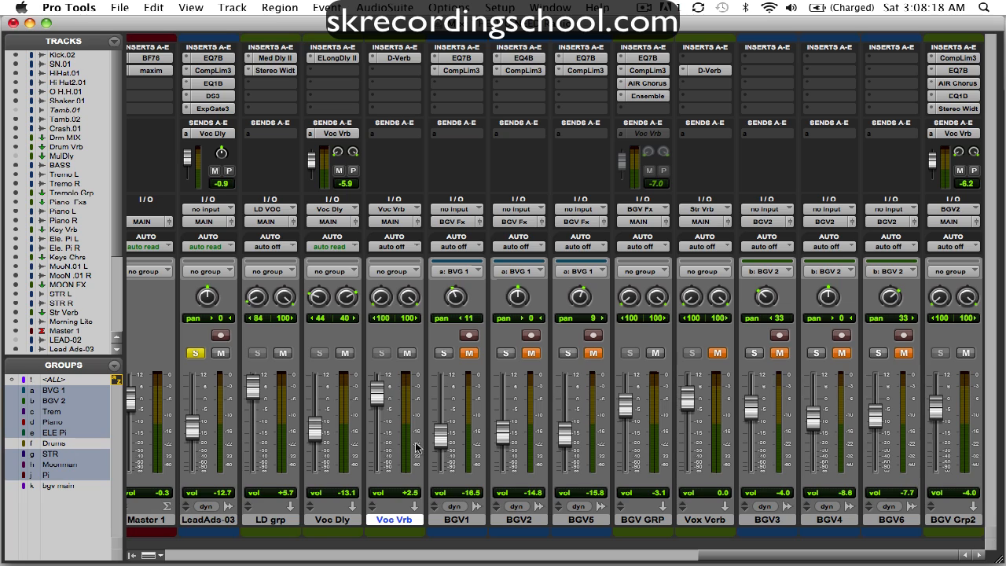
pyautogui.click(714, 519)
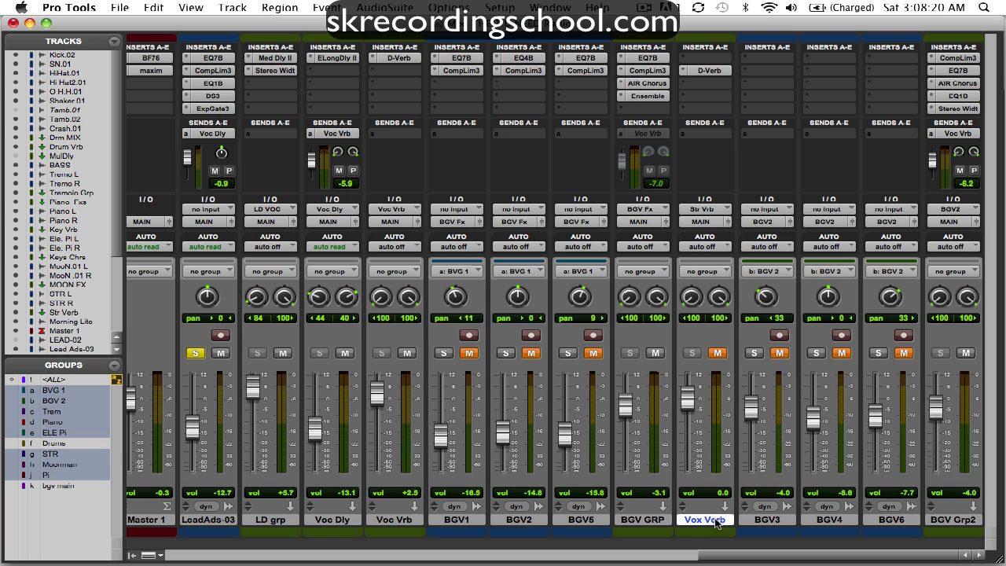
pyautogui.click(392, 519)
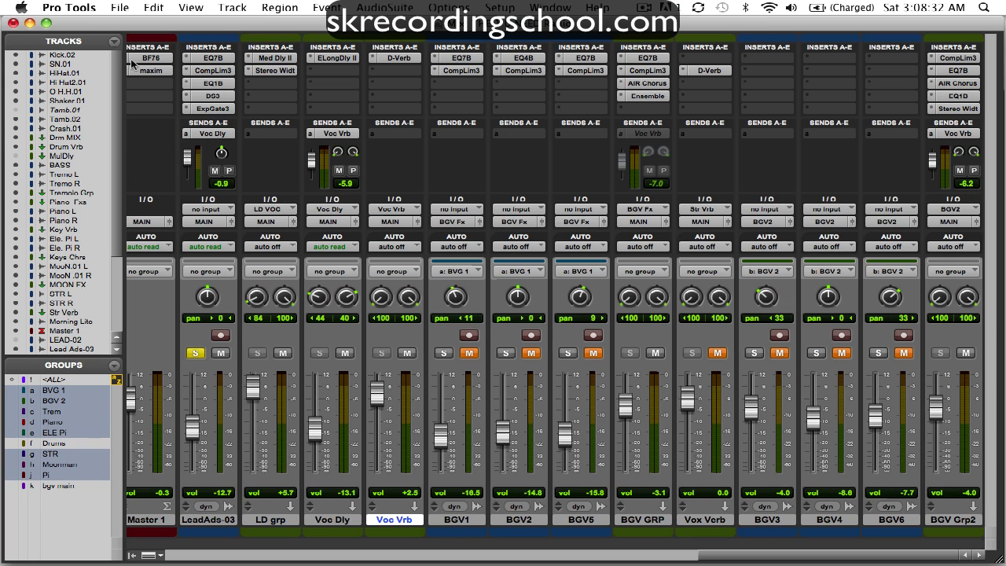
# Step: Switch the Sends A-E display to show all send assignments on the mixer channels
pyautogui.click(194, 7)
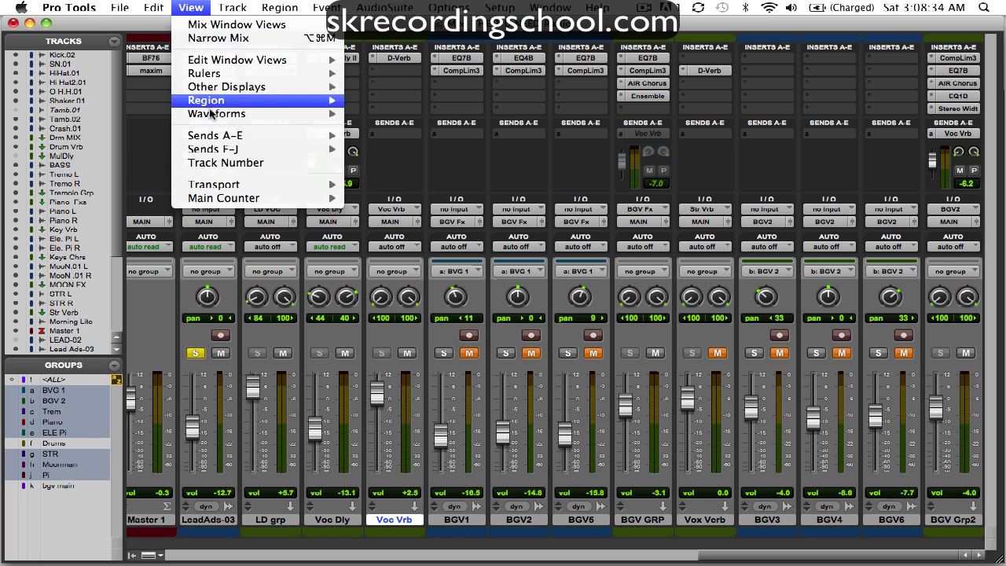
pyautogui.moveTo(216, 142)
pyautogui.click(382, 136)
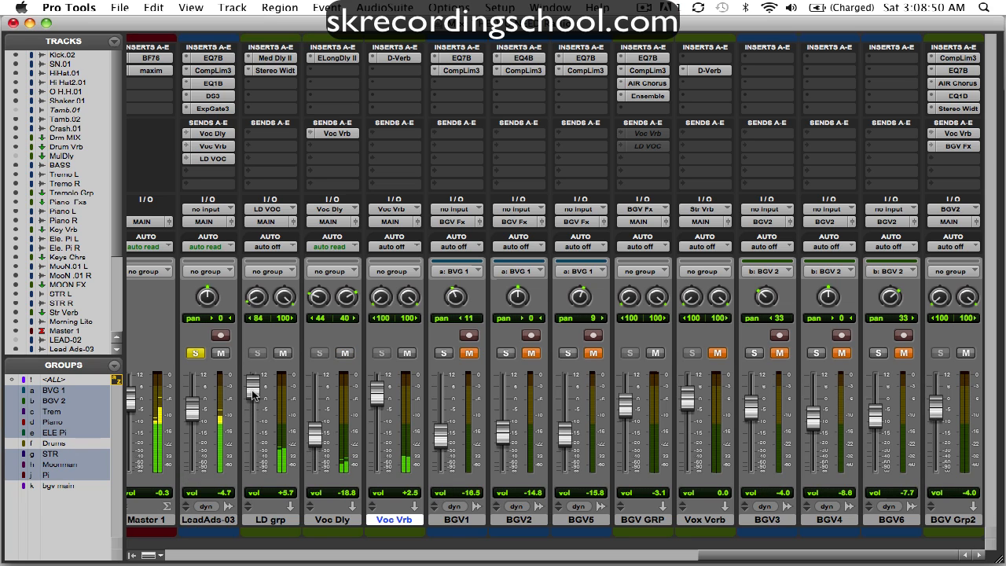
# Step: Raise the LD grp volume to +8.7 and the Voc Vrb volume to +6.8 during playback
pyautogui.moveTo(253, 393); pyautogui.dragTo(255, 388)
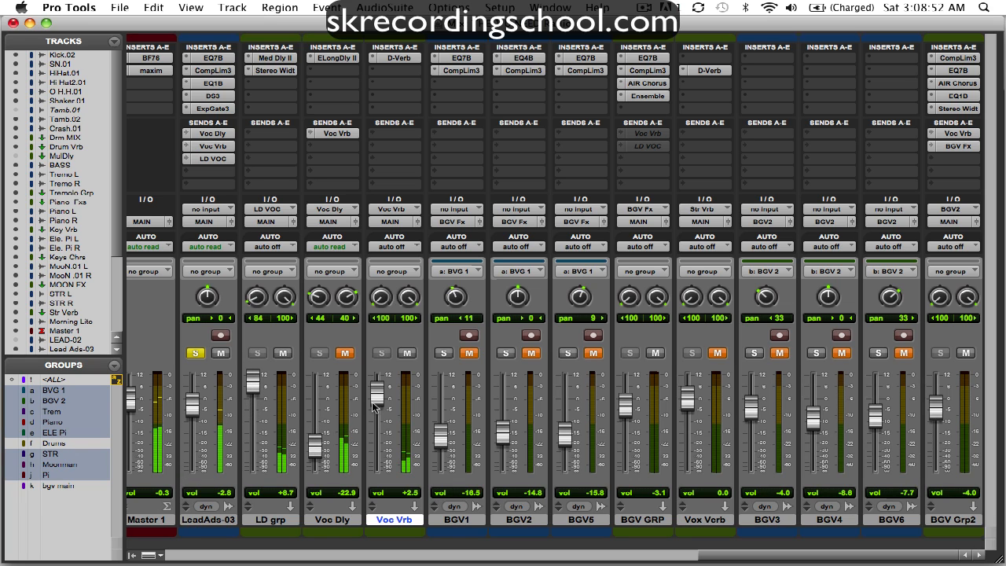
pyautogui.moveTo(377, 393); pyautogui.dragTo(376, 399)
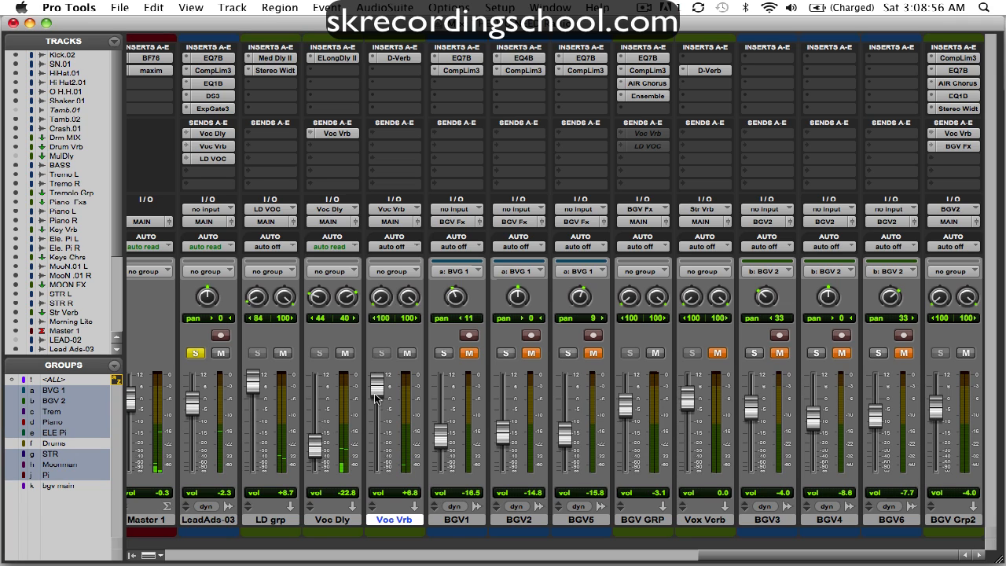